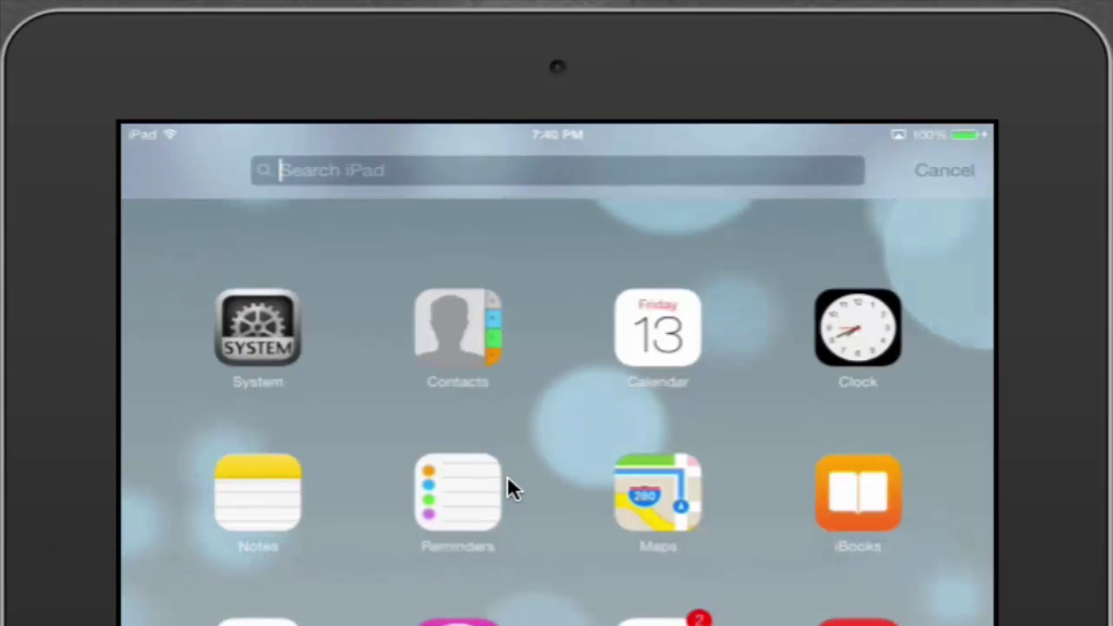
- Type 'app' in Spotlight Search so App Store appears as the top hit
type("app")
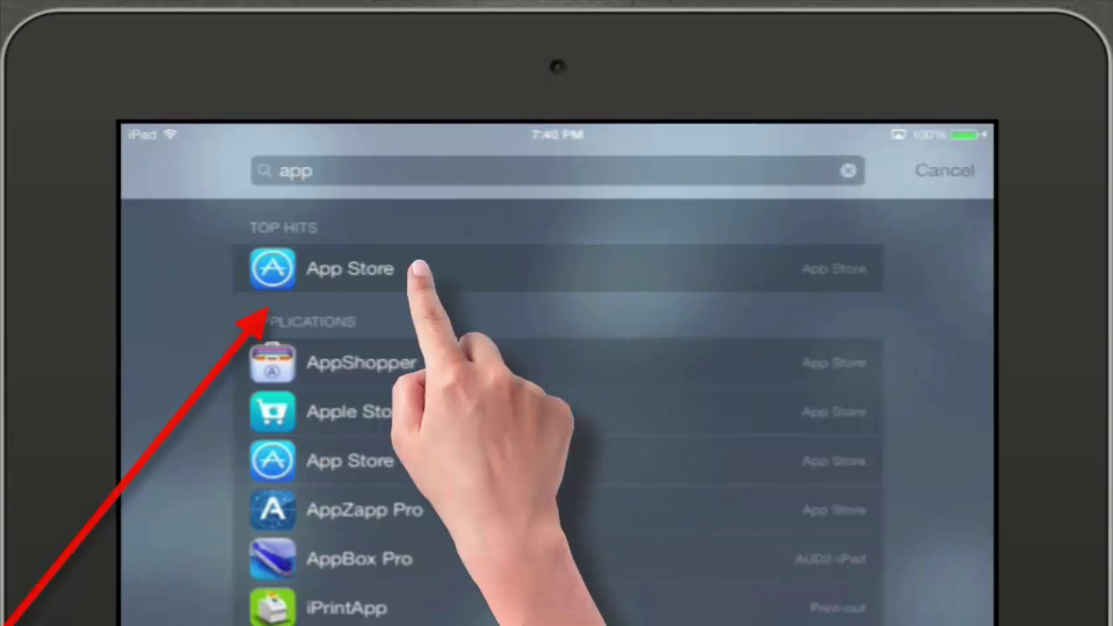
- Launch App Store from the Spotlight results and search it for 'dropbox'
left_click(508, 477)
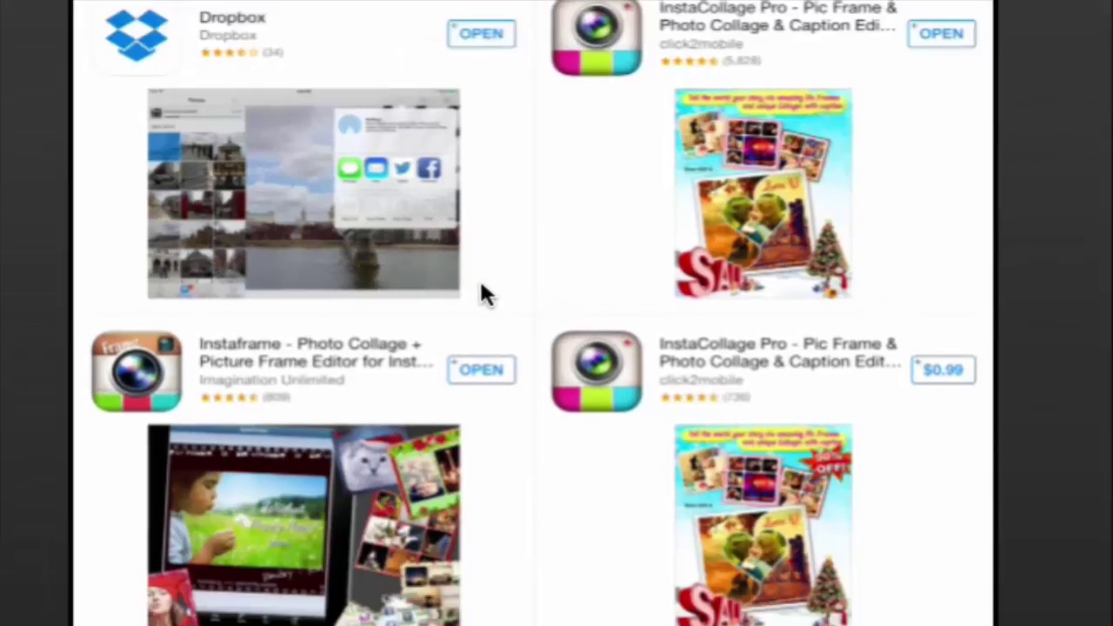
- Scroll down the Dropbox search results until the iTunes Store sign-in prompt appears
scroll(510, 484, "down", 5)
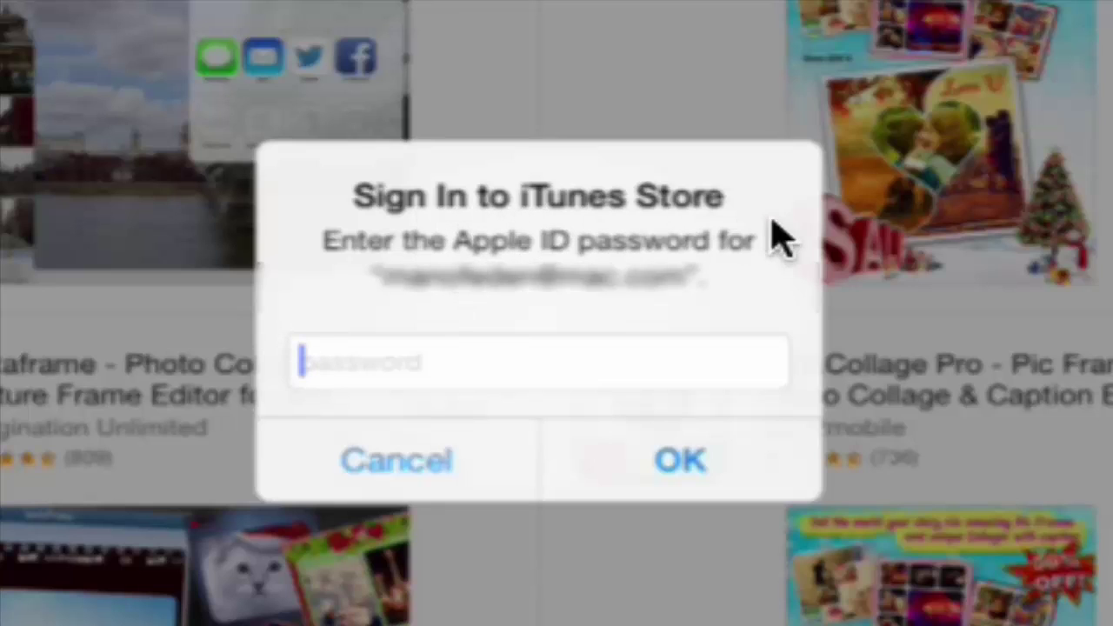
- Submit the Apple ID password, retry after the 'incorrect' alert, and retype the password
type("•••")
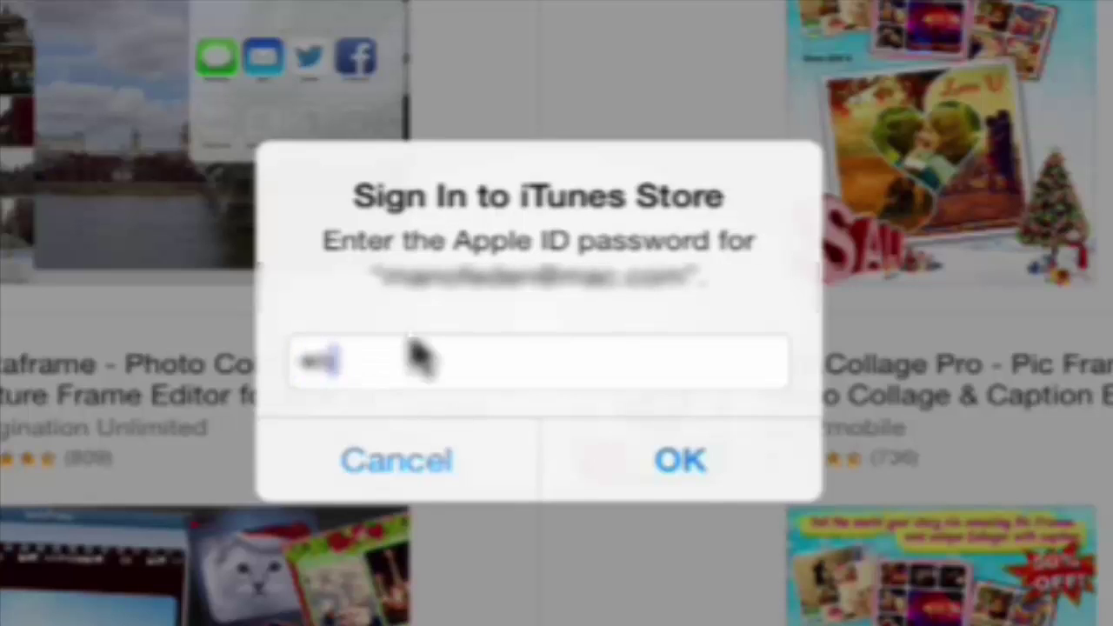
type("••••••")
key("Return")
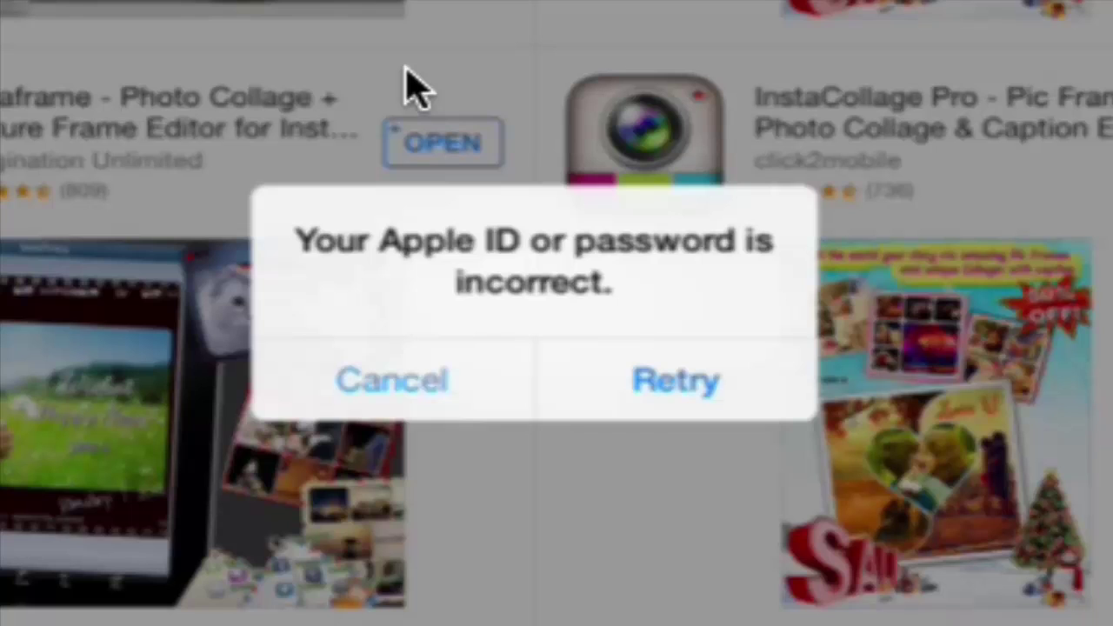
key("Return")
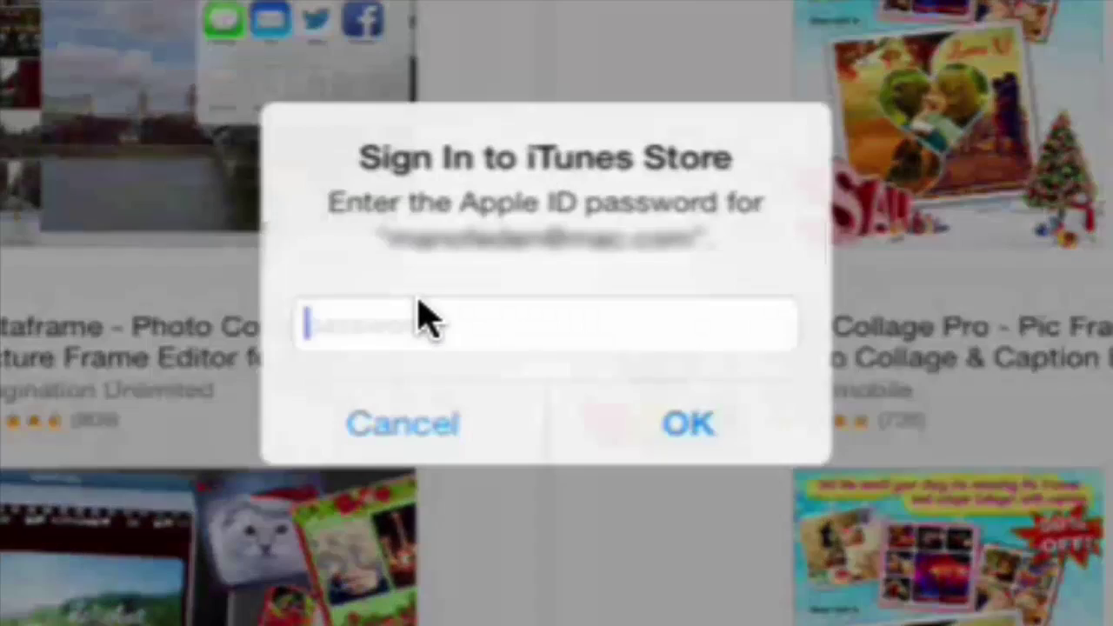
type("••")
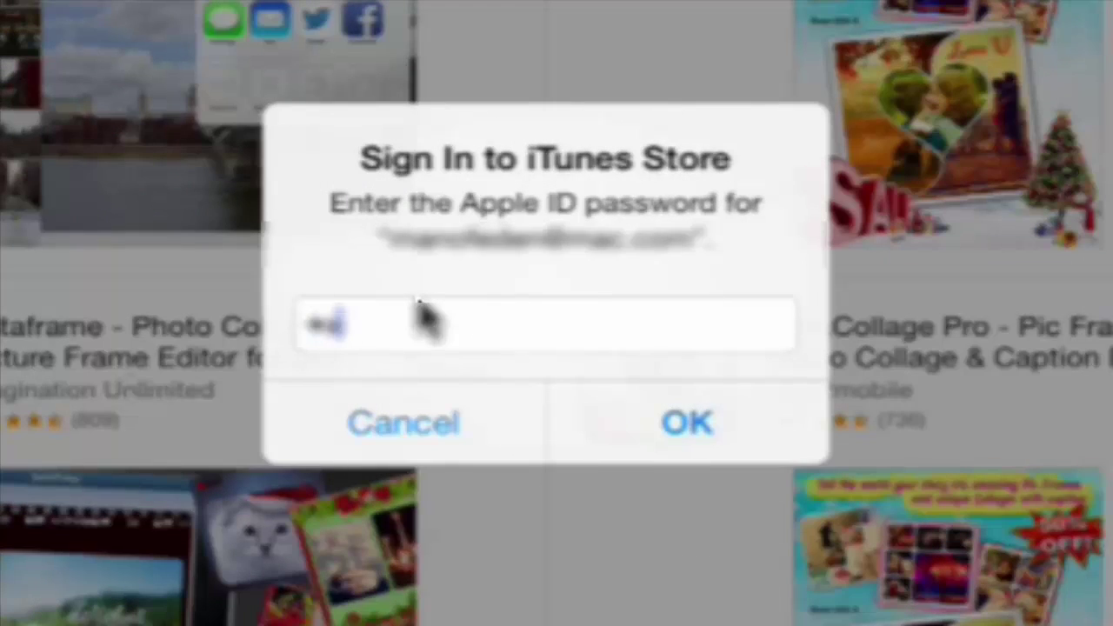
type("••••")
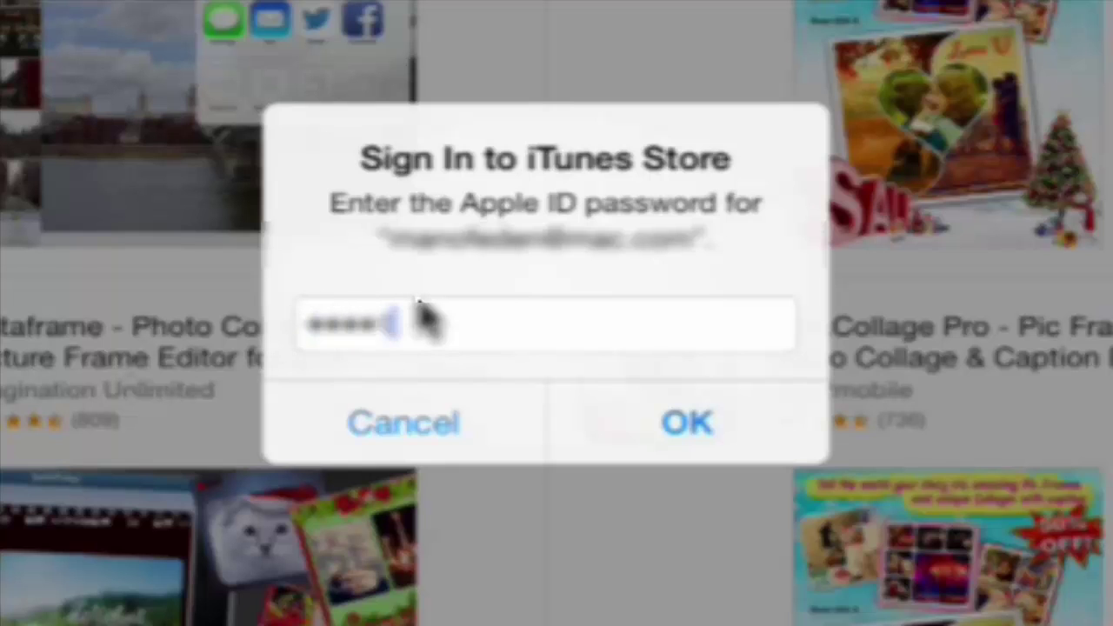
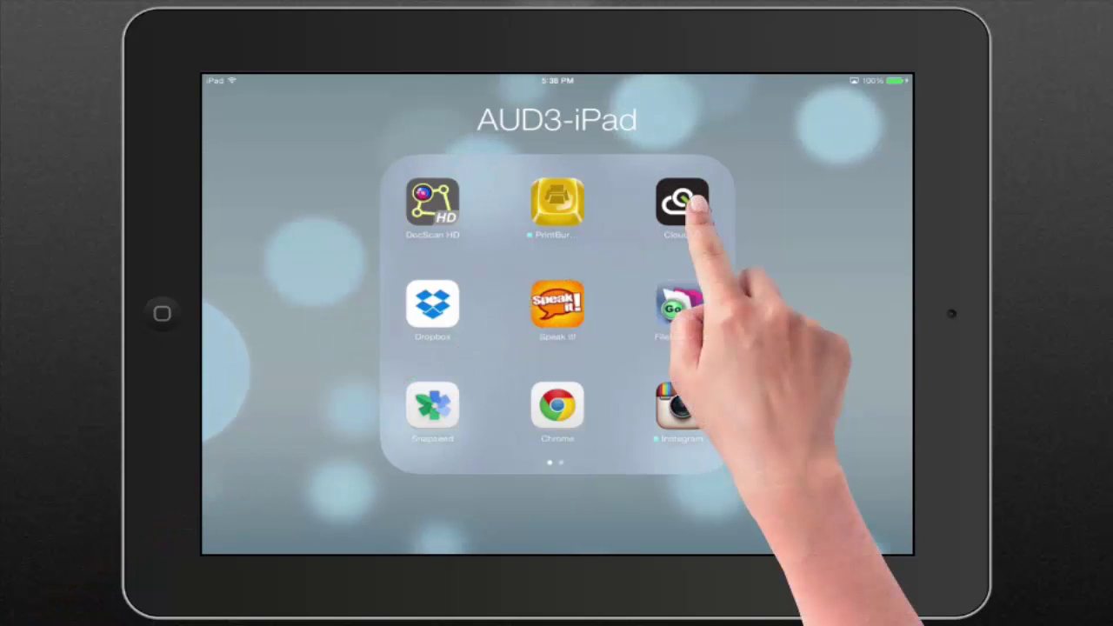
- Launch CloudOn and create a new account with an e-mail and password, reaching Step 2/2
left_click(683, 202)
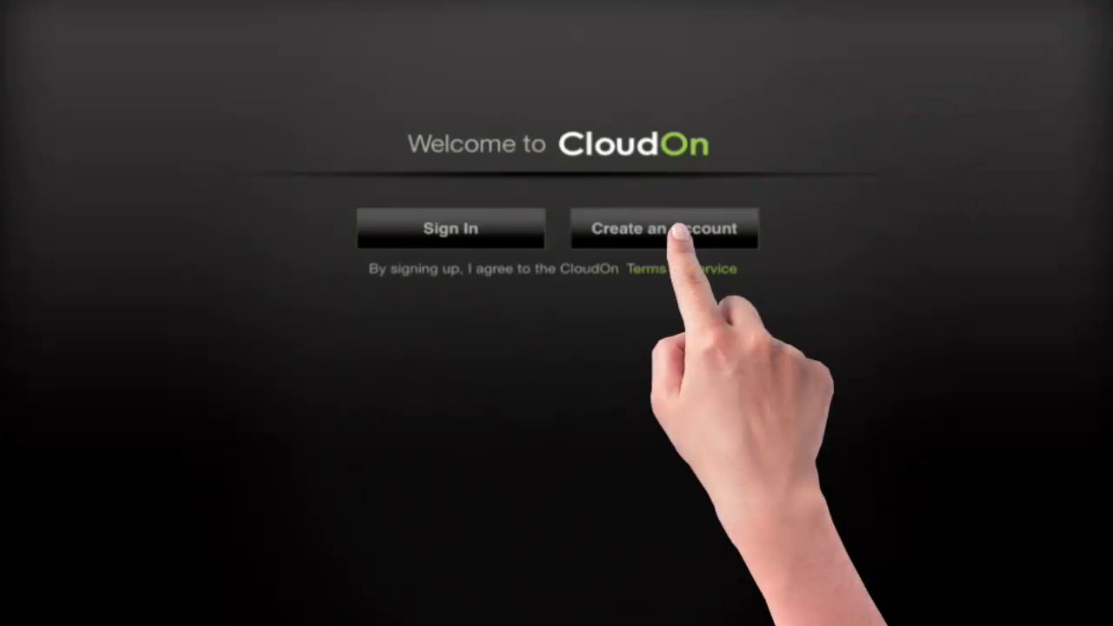
left_click(679, 230)
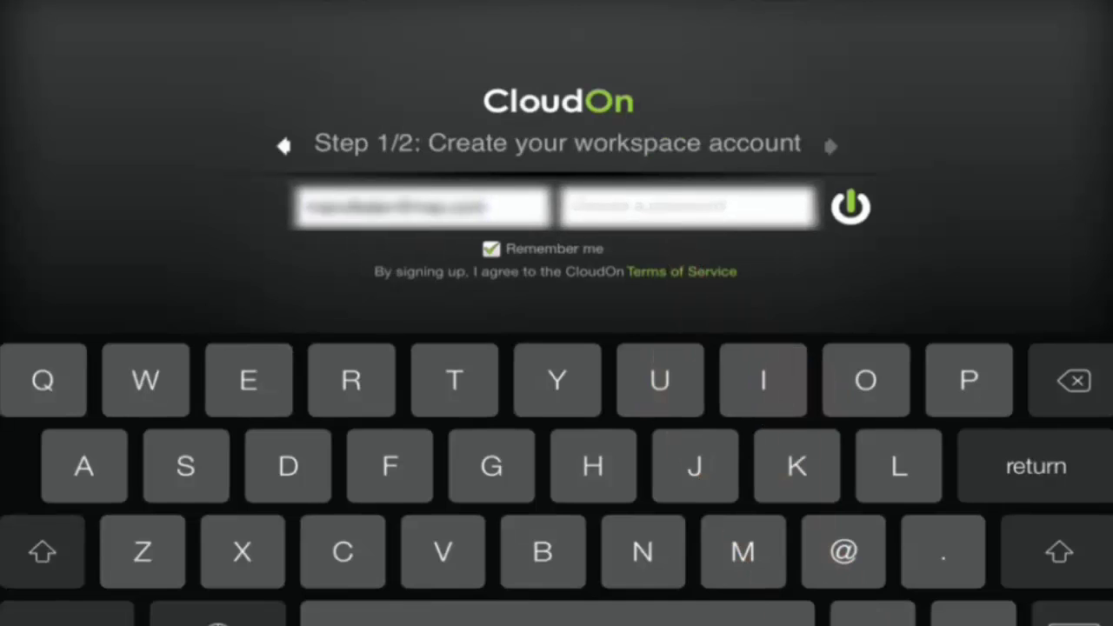
left_click(574, 207)
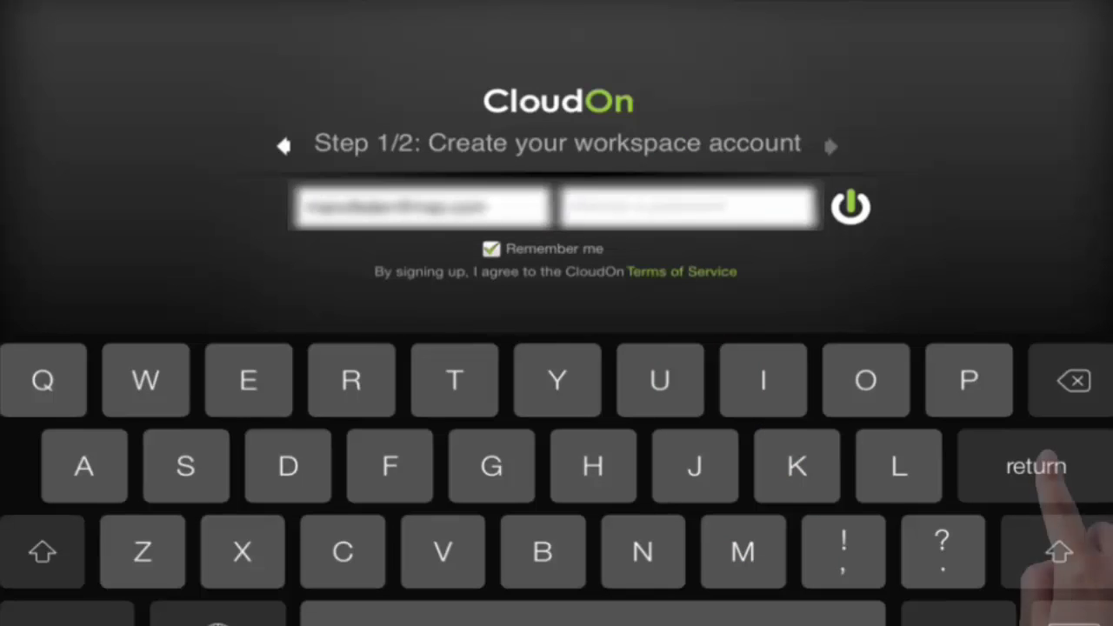
left_click(1036, 466)
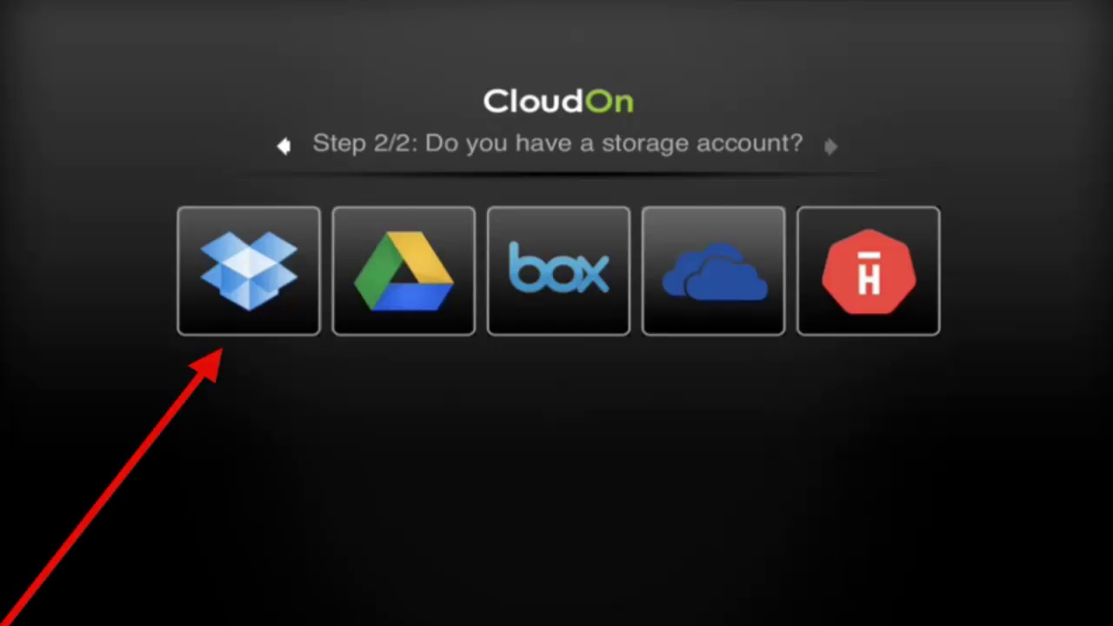
- Choose Dropbox as the storage account and allow CloudOn access to its files
left_click(265, 278)
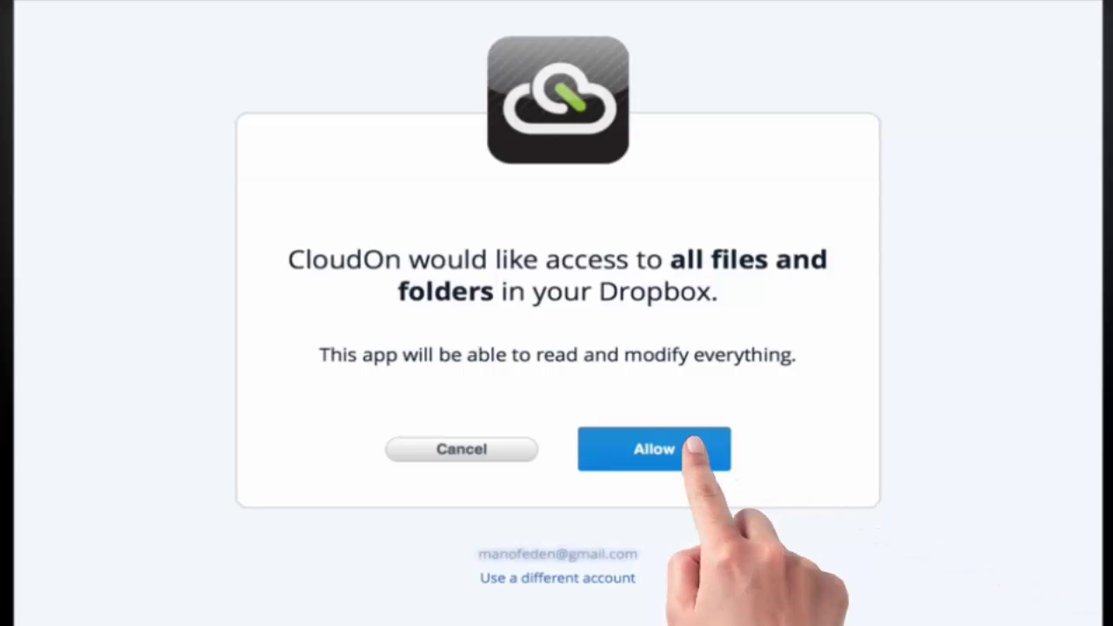
left_click(693, 448)
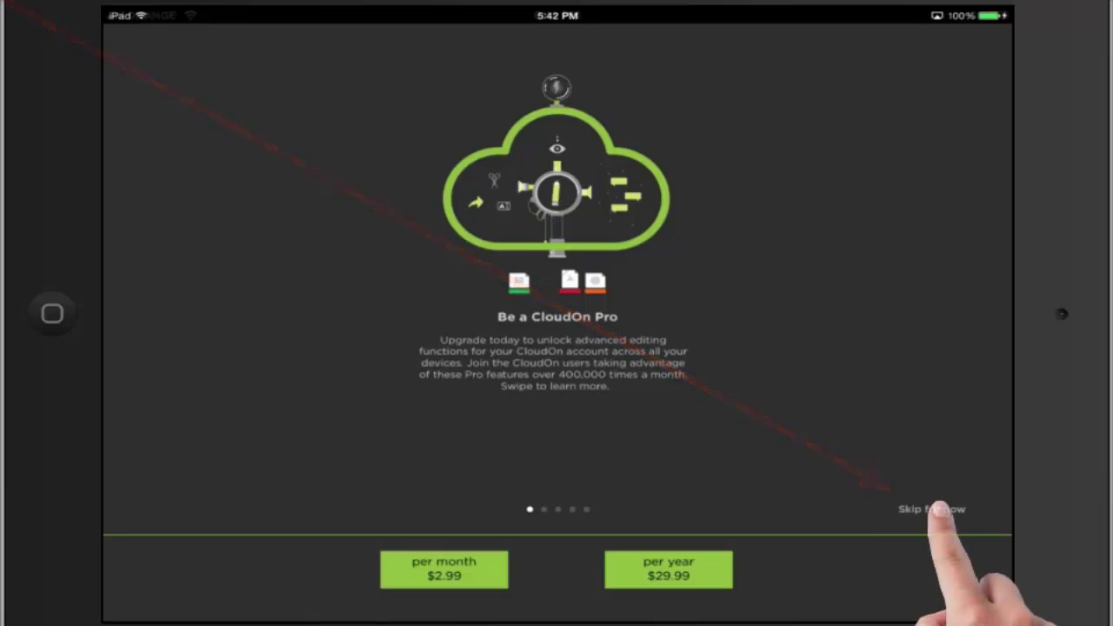
- Decline the CloudOn Pro upgrade with Skip for now
left_click(932, 509)
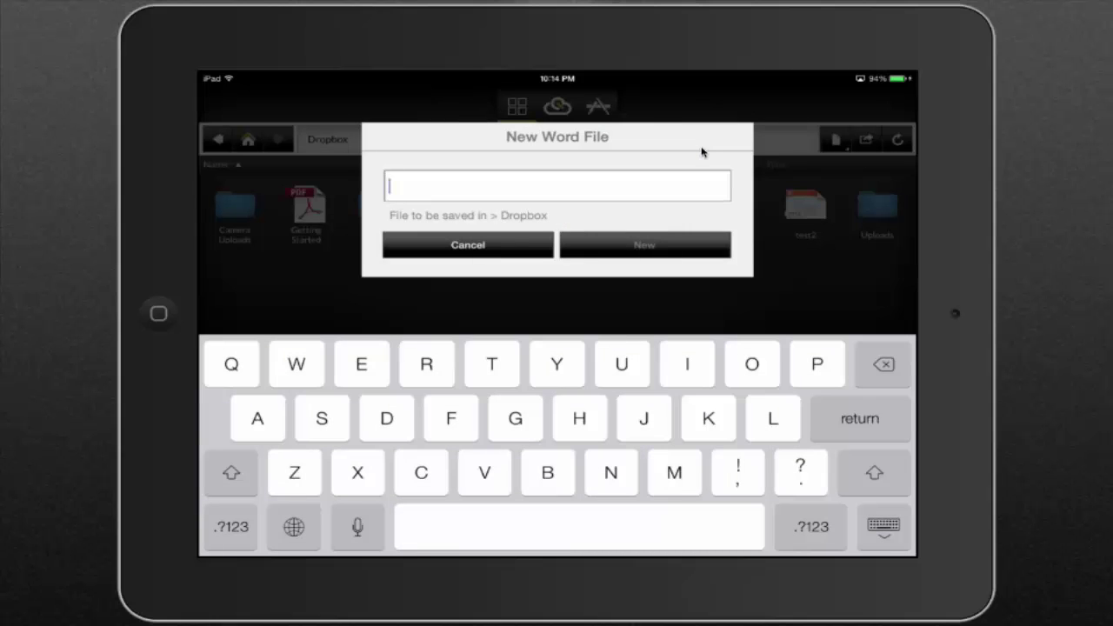
- Create the Word file 'test 3' and type 'ddffggghhjjkkkk' on its page
type("test")
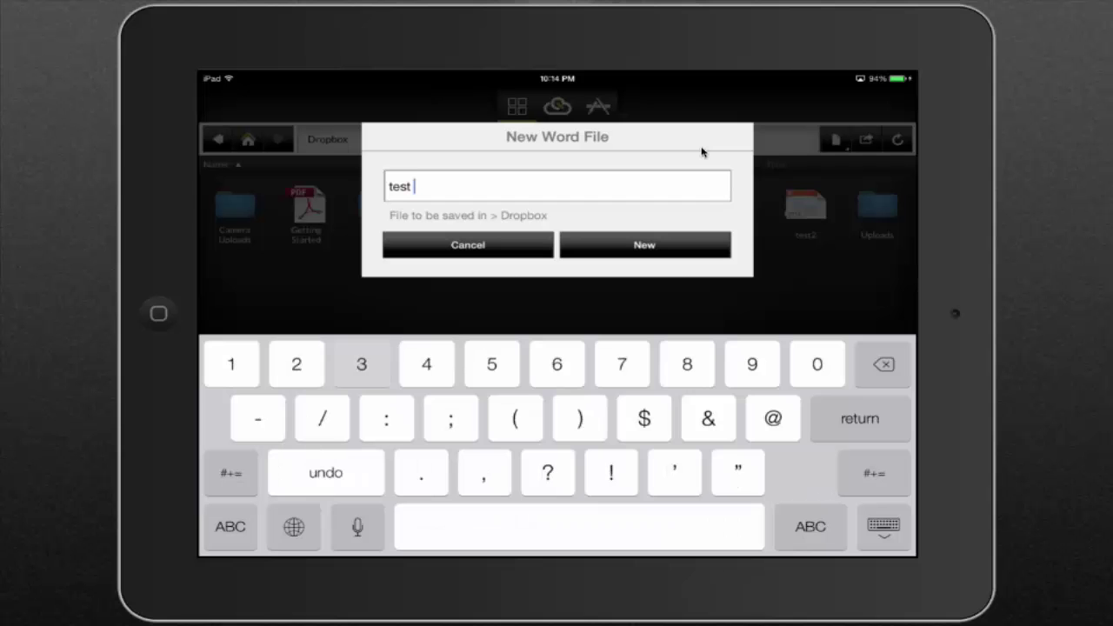
type(" 3")
key("Return")
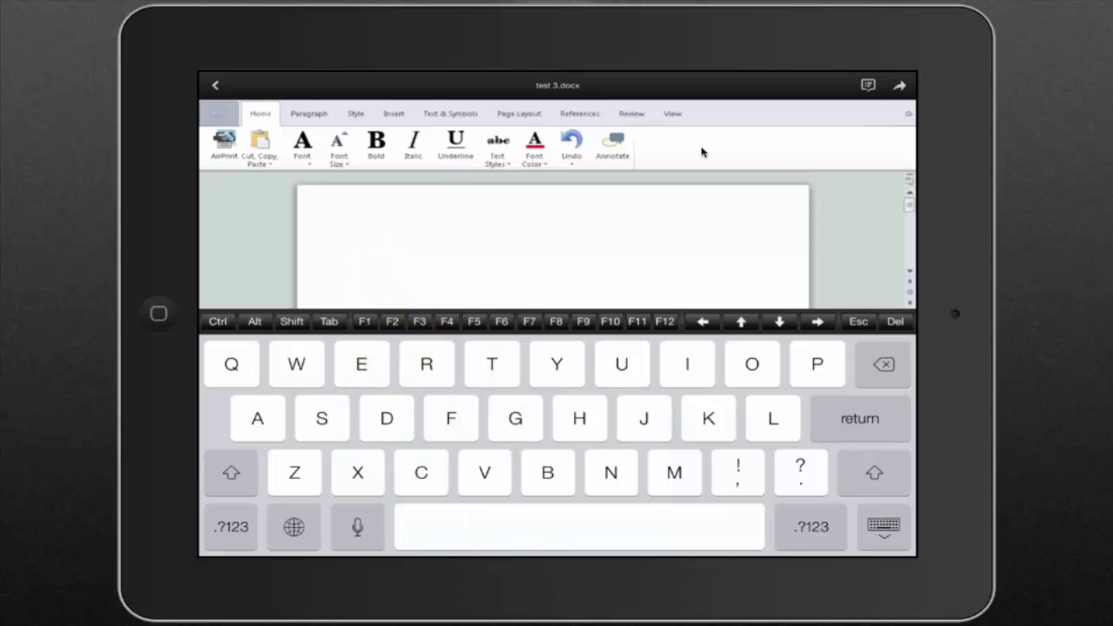
type("ddffggghhj")
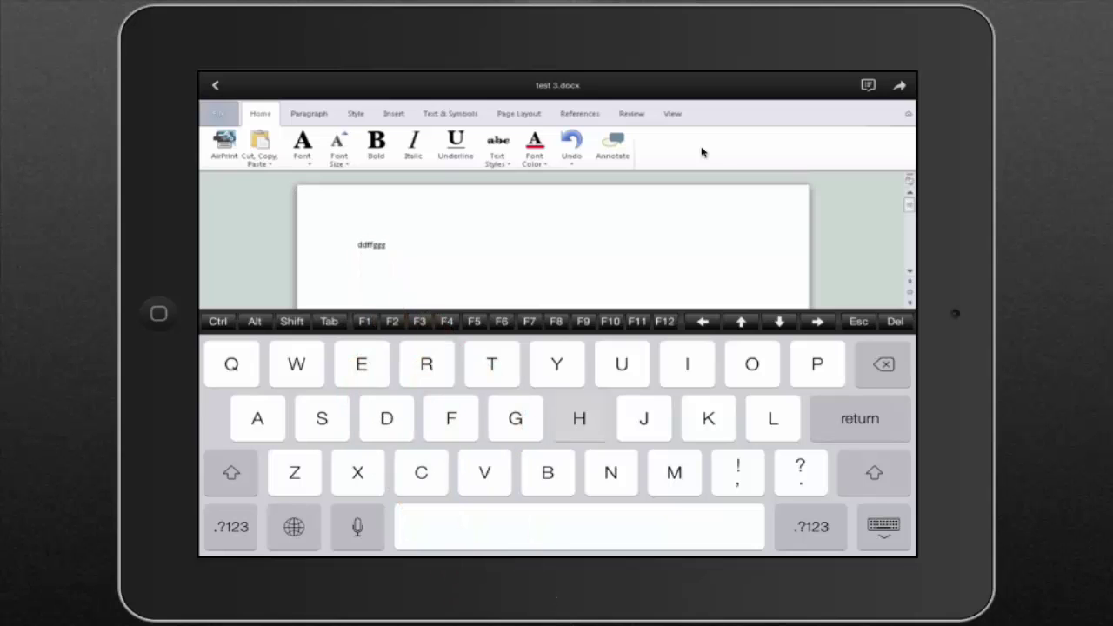
type("jkkkk")
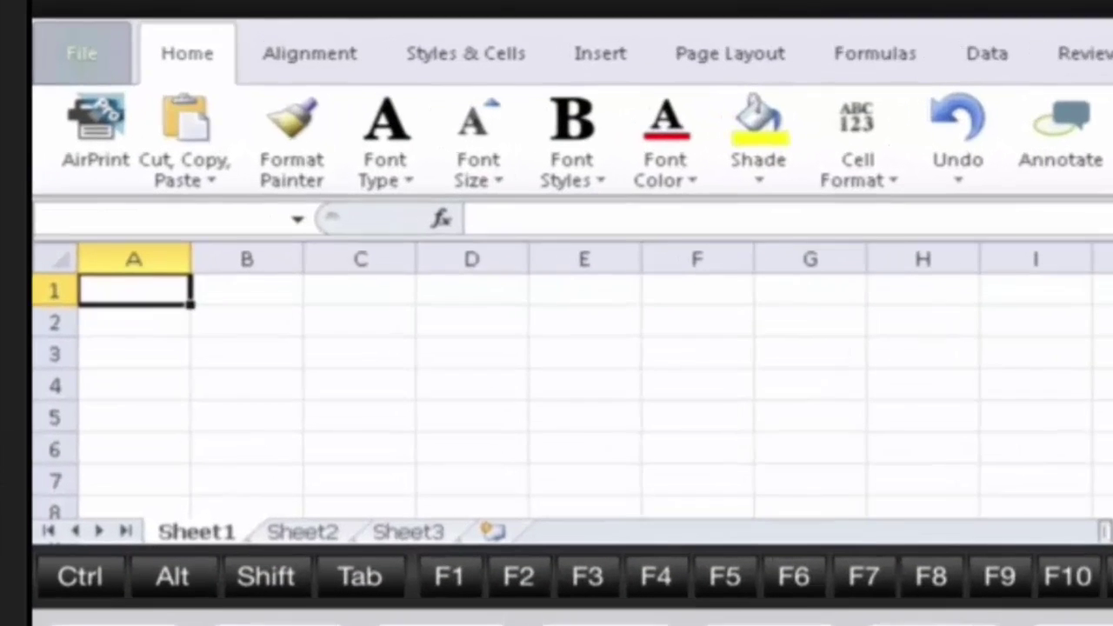
- Enter 1, 2 and 3 into cells A1, A2 and A3 of Test.xlsx
type("1")
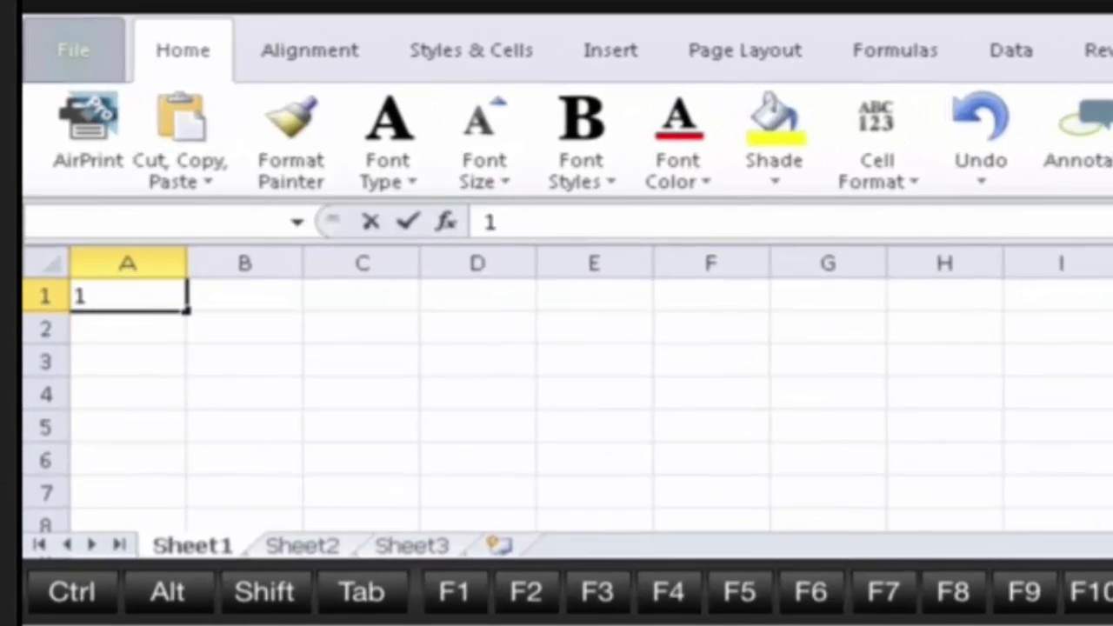
key("Return")
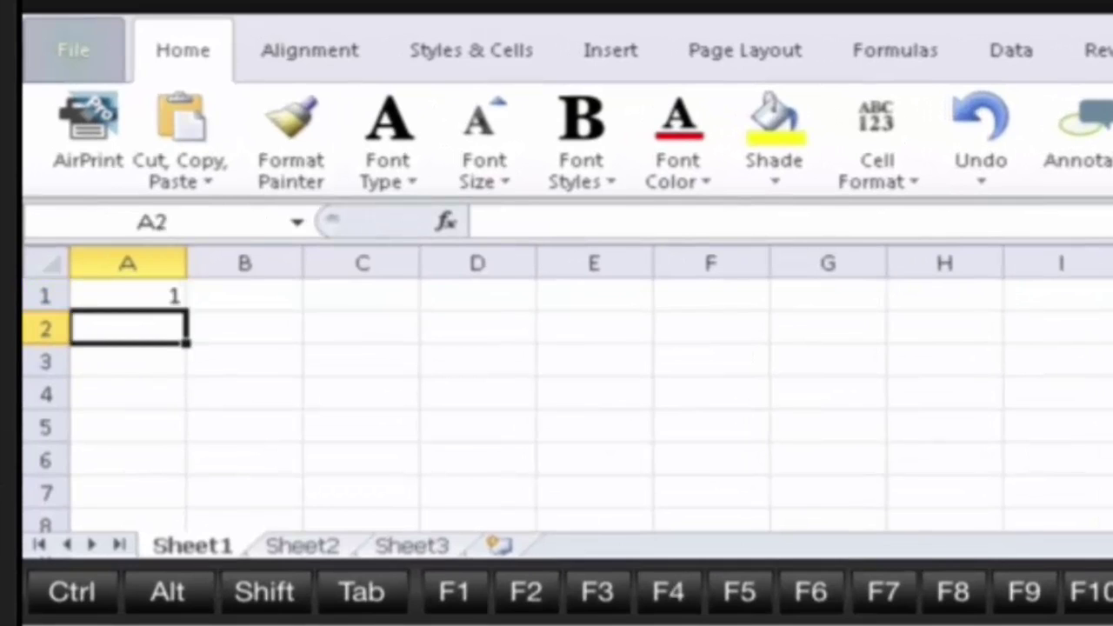
type("2")
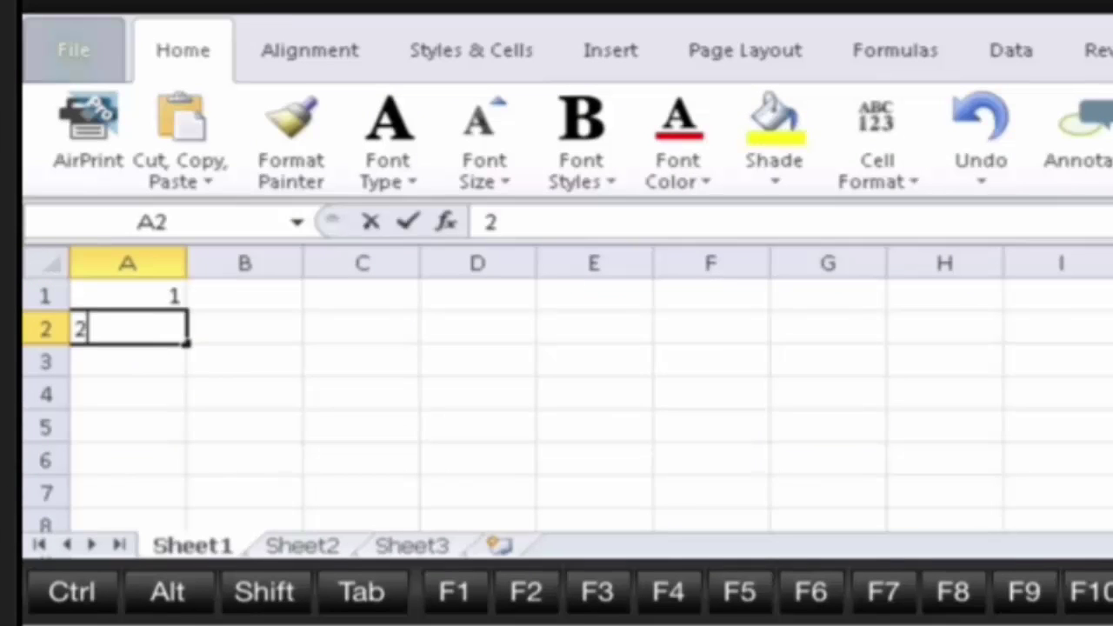
key("Return")
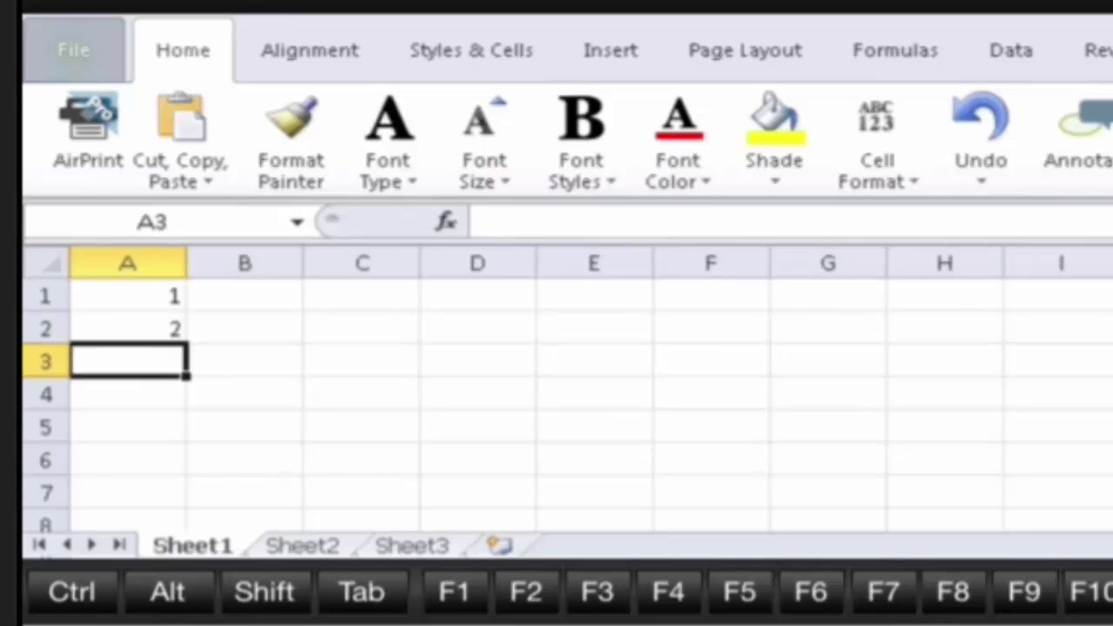
type("3")
key("Return")
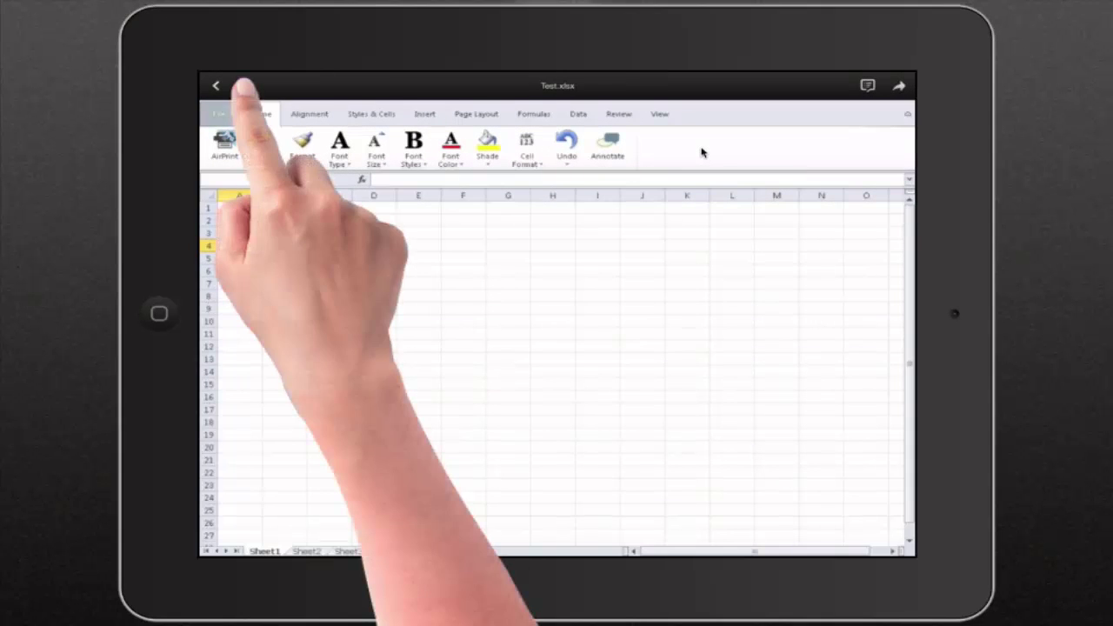
- Close the spreadsheet and reopen Test.xlsx from the Dropbox file list
left_click(216, 85)
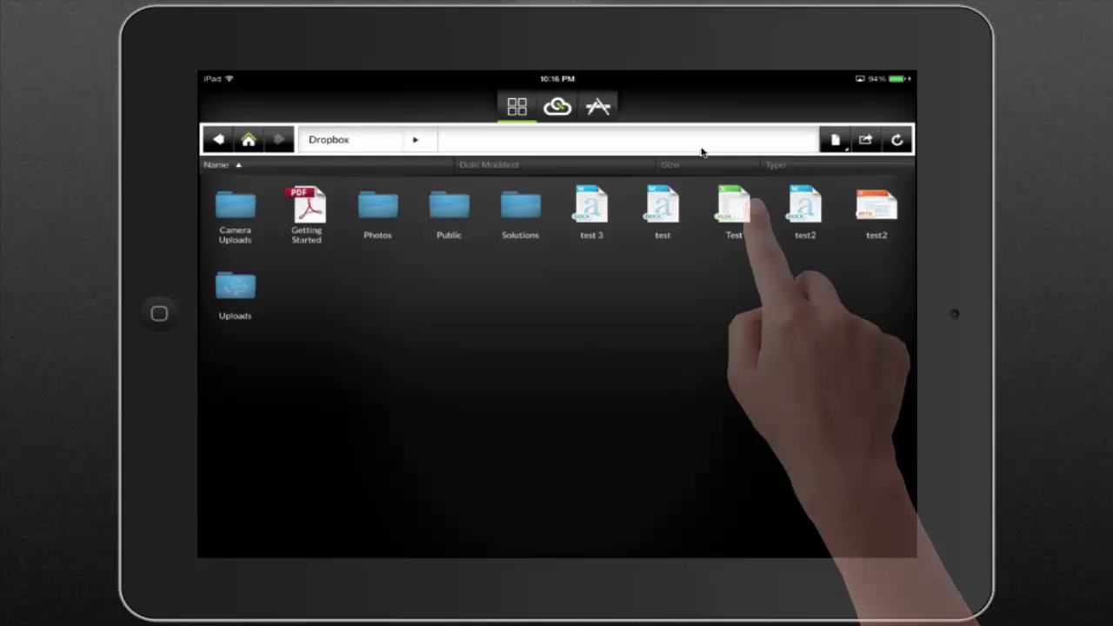
left_click(733, 206)
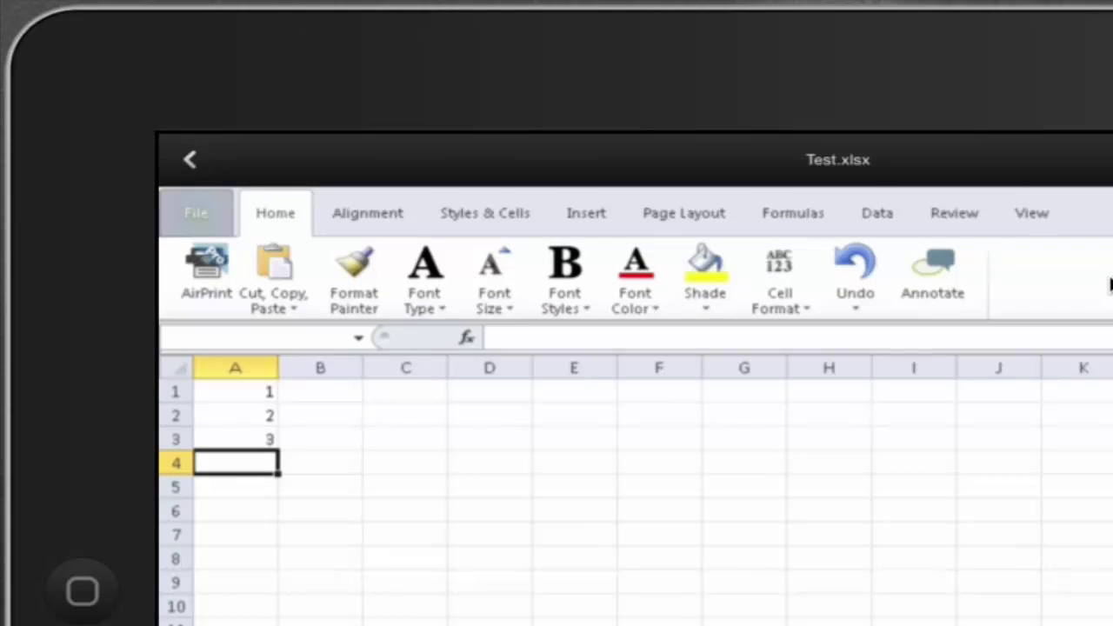
- Look through the Alignment, Styles & Cells and Insert ribbon tabs, then return to Dropbox
left_click(367, 213)
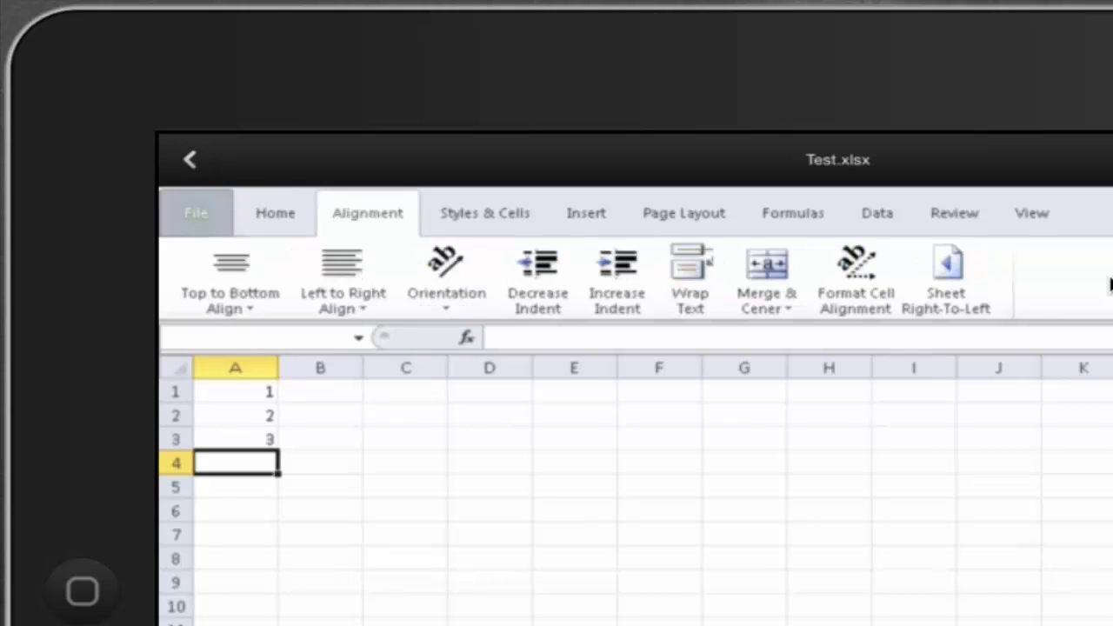
left_click(484, 213)
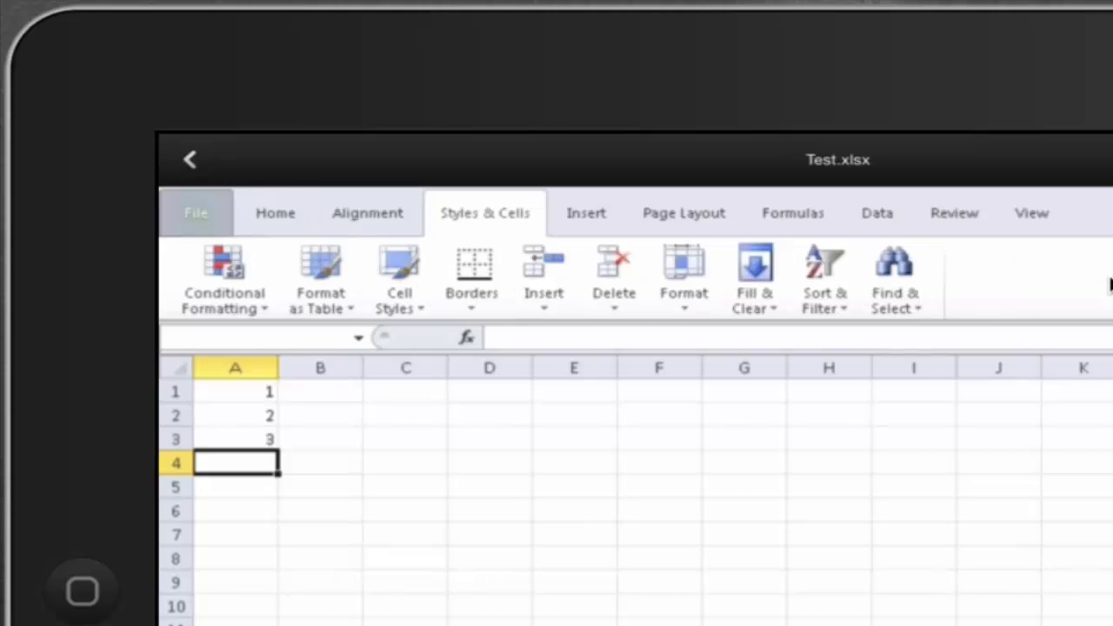
left_click(585, 213)
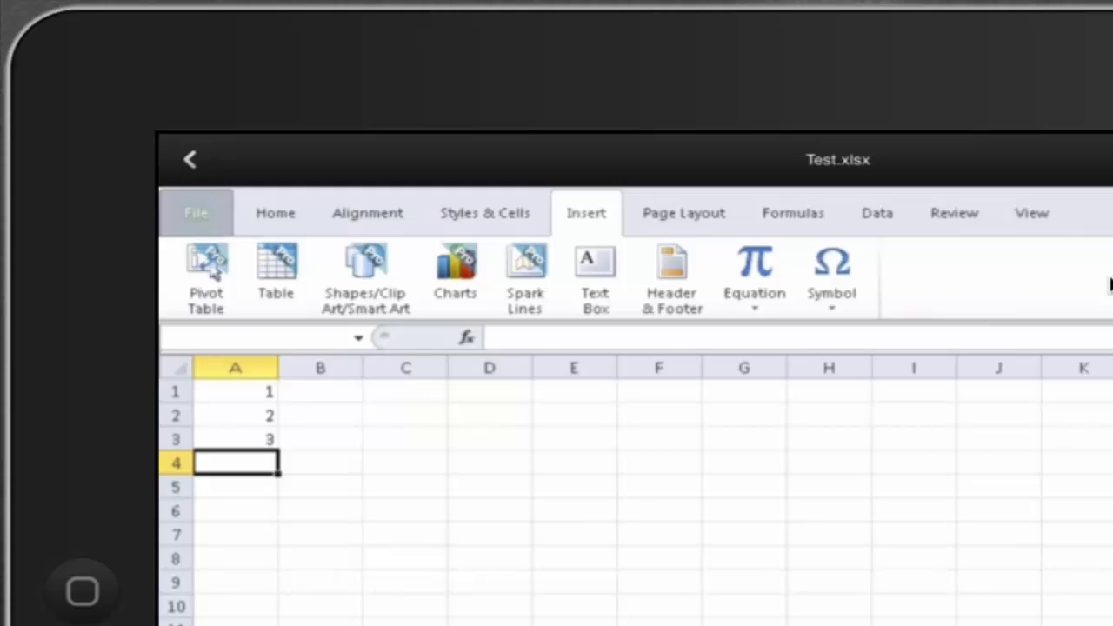
left_click(189, 159)
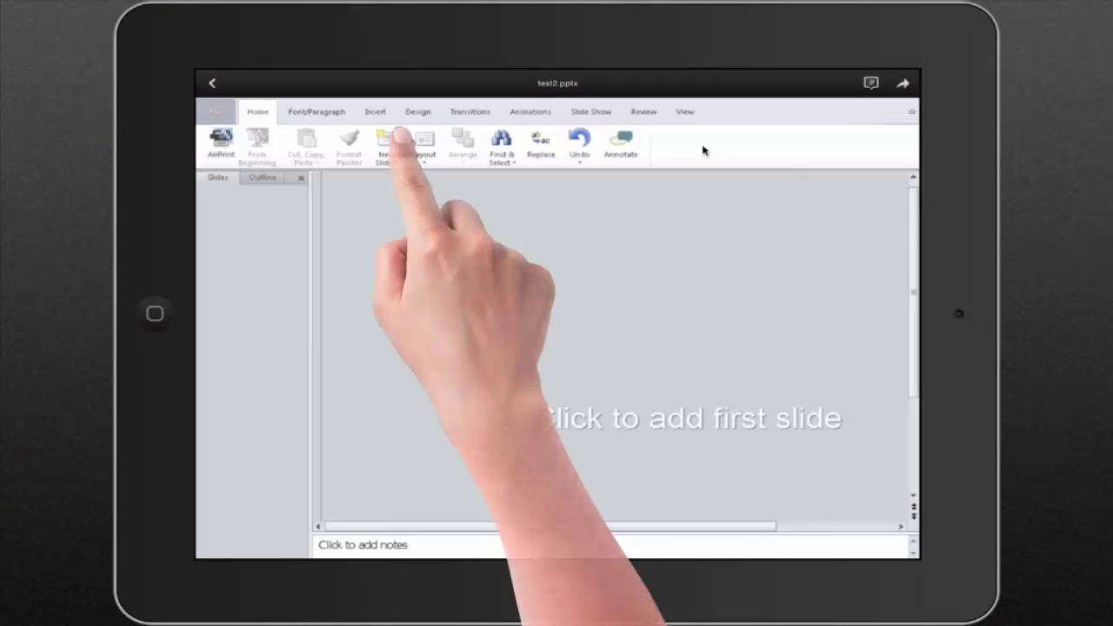
- Add a Title and Content slide to test2.pptx with the title TEST
left_click(387, 144)
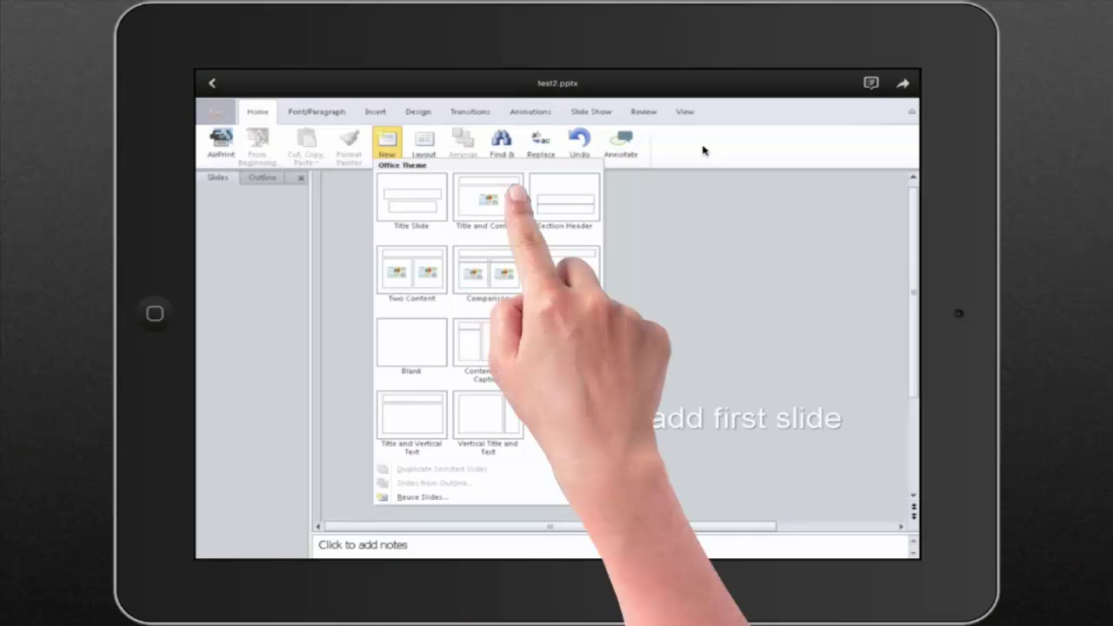
left_click(597, 236)
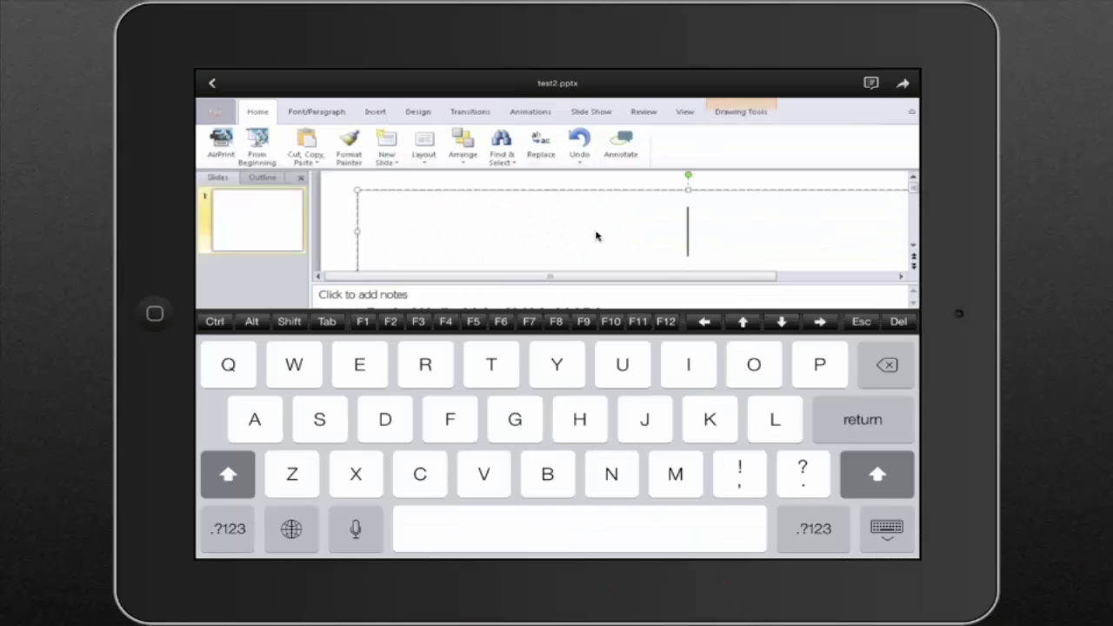
type("TEST")
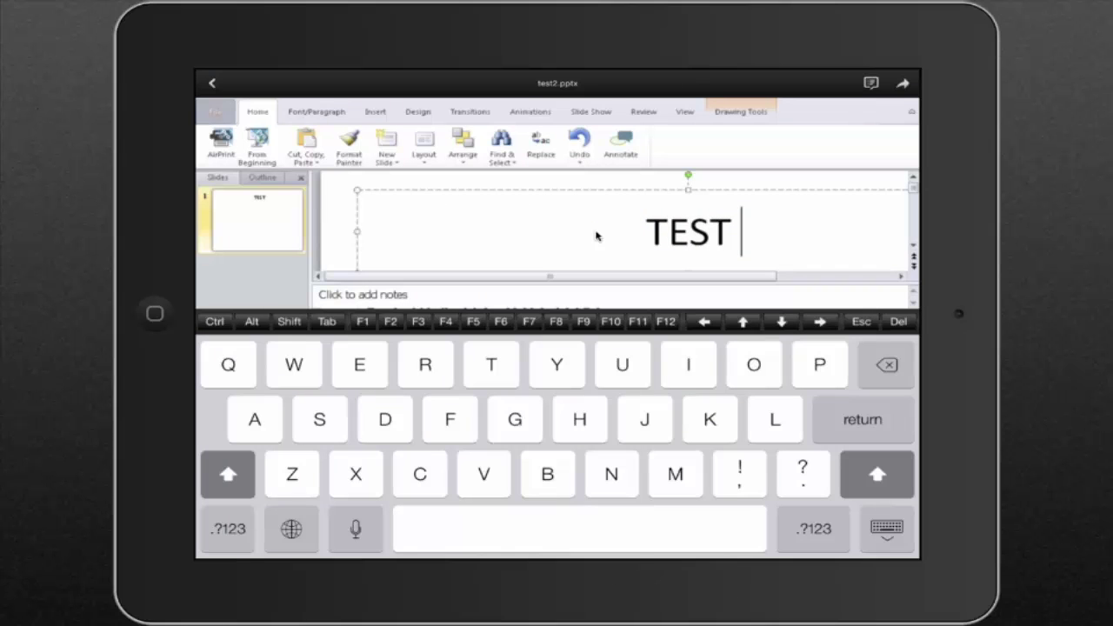
left_click(886, 530)
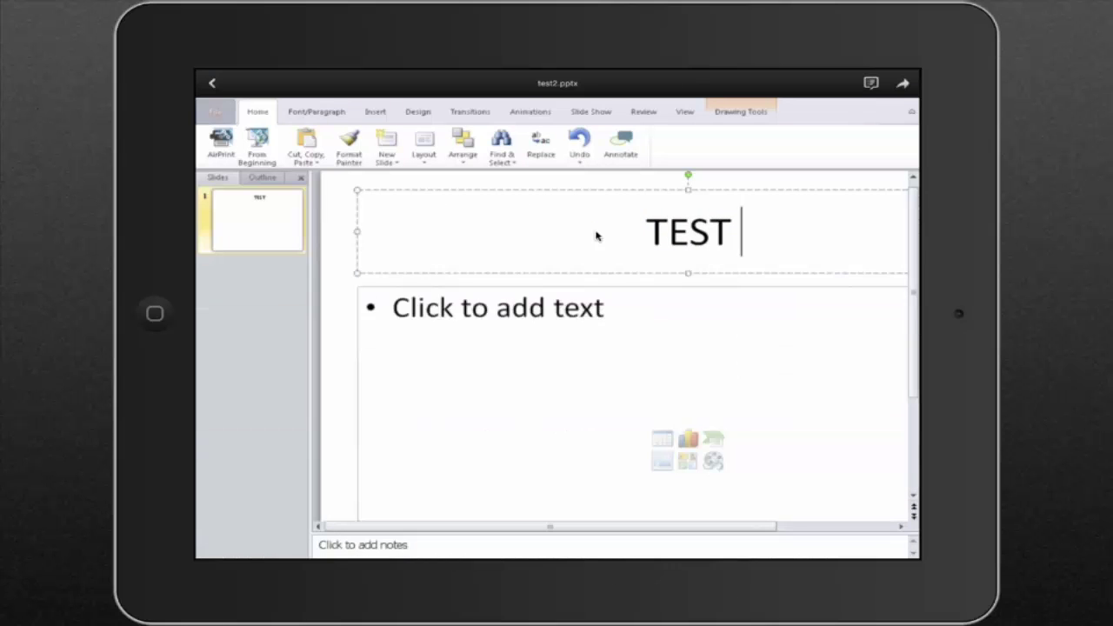